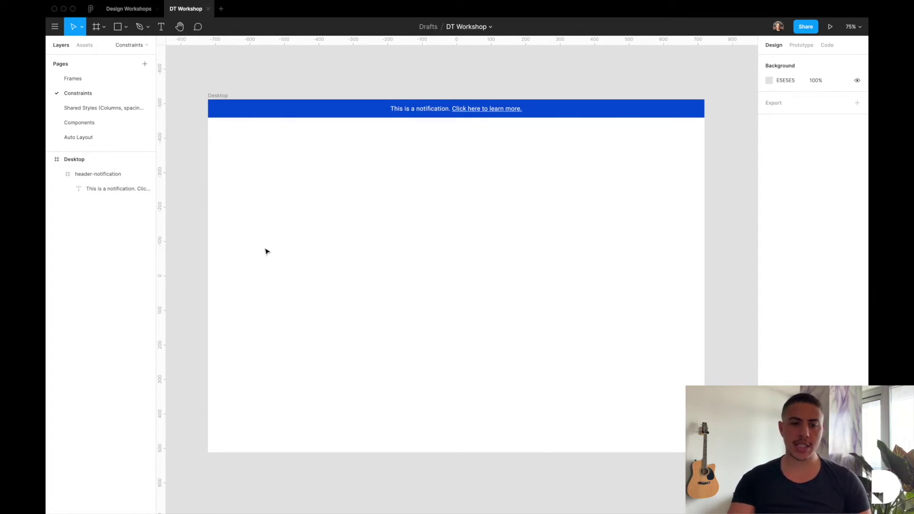
Select the notification text in Desktop > header-notification to see its Left and Top constraints.
left_click(86, 159)
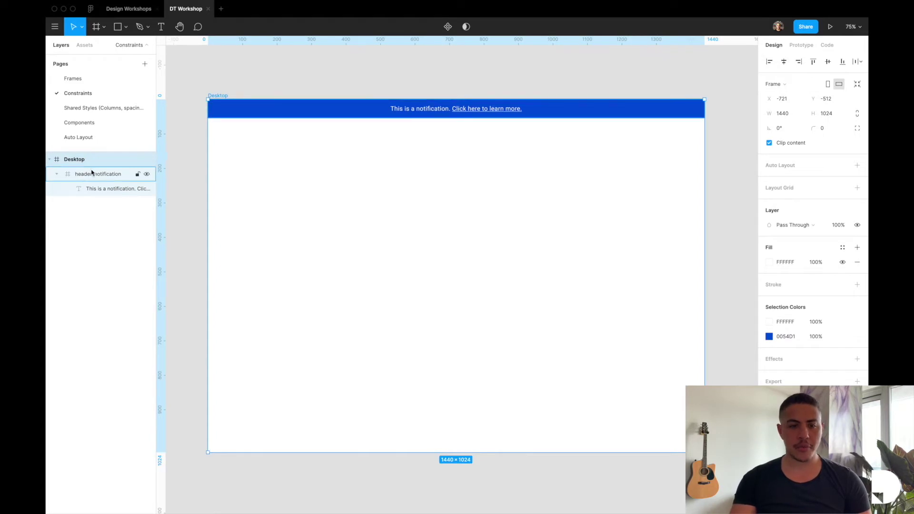
left_click(93, 178)
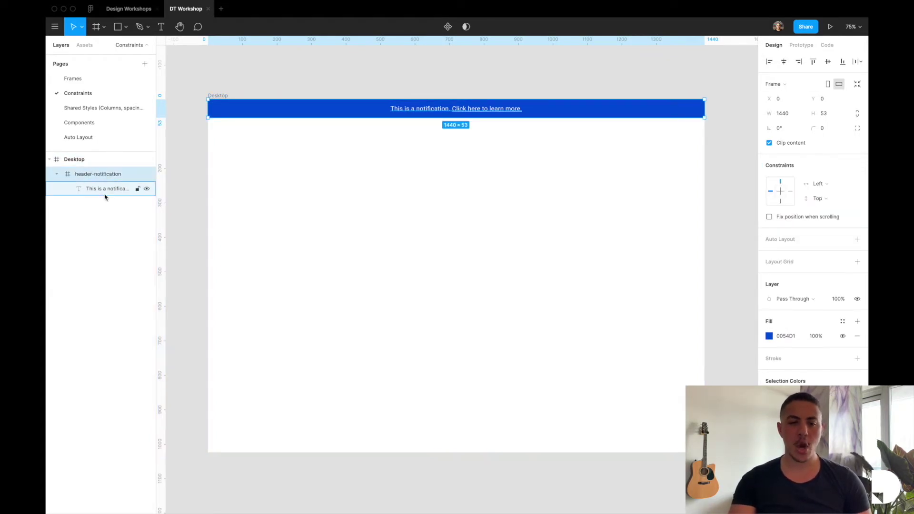
left_click(105, 190)
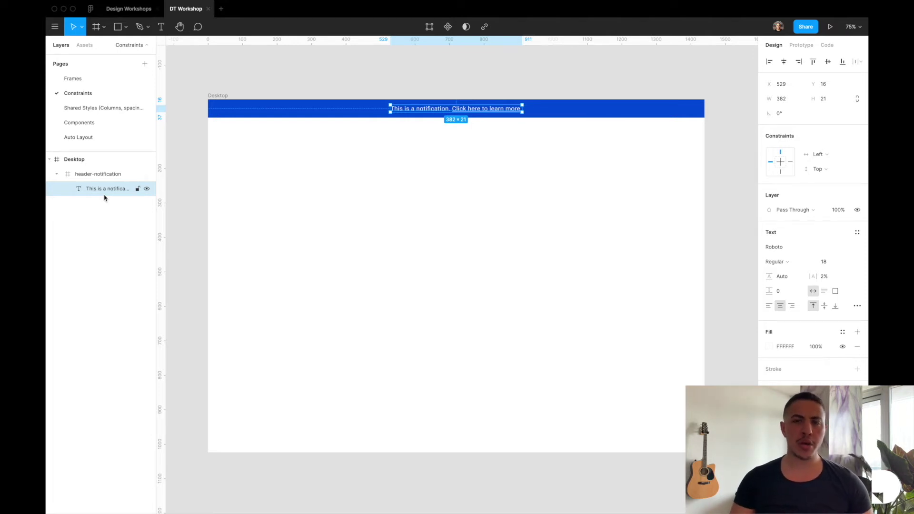
scroll(319, 223, "up", 3)
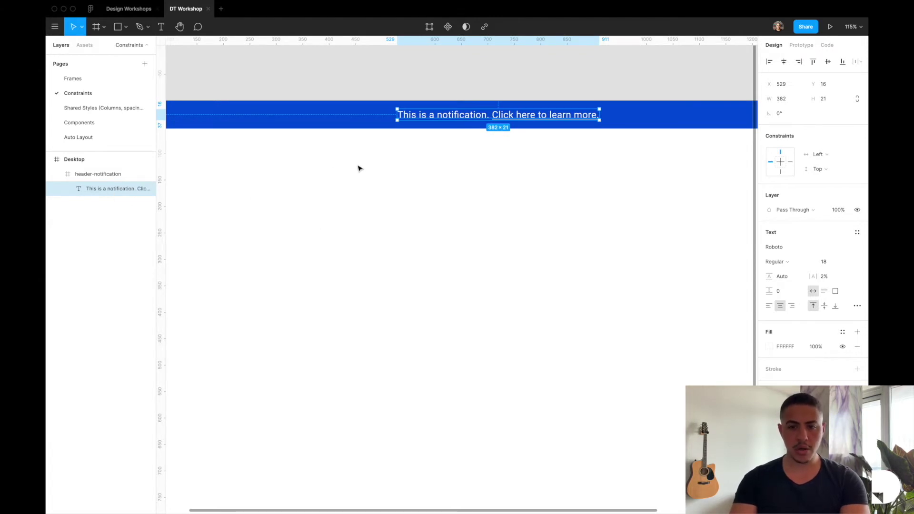
scroll(359, 168, "up", 3)
scroll(359, 168, "up", 3)
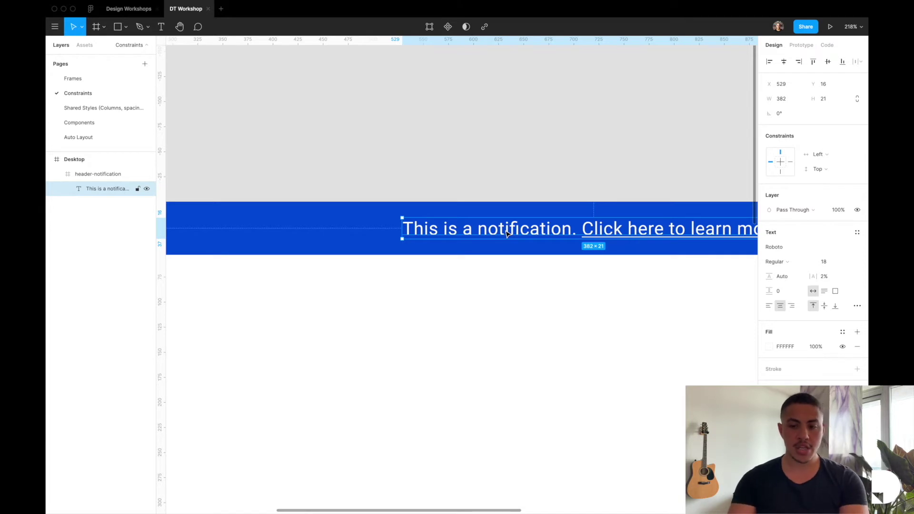
scroll(507, 232, "down", 5)
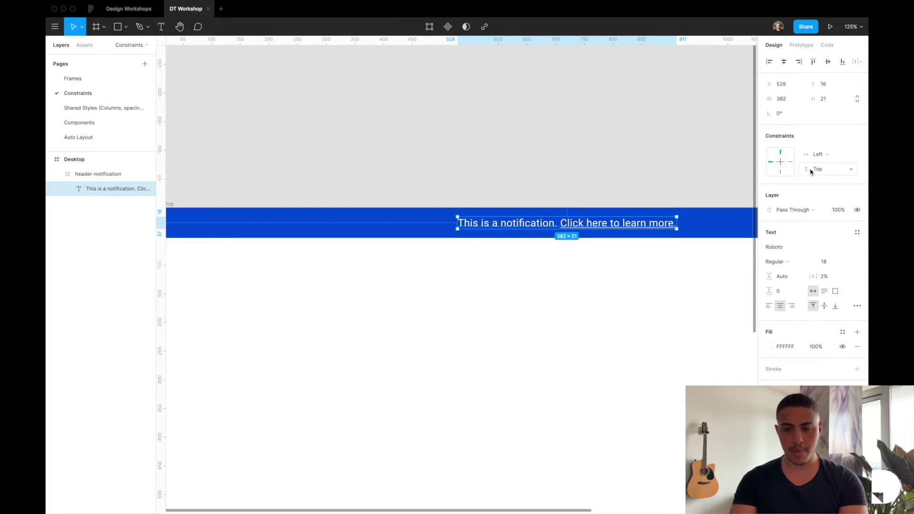
scroll(638, 255, "down", 5)
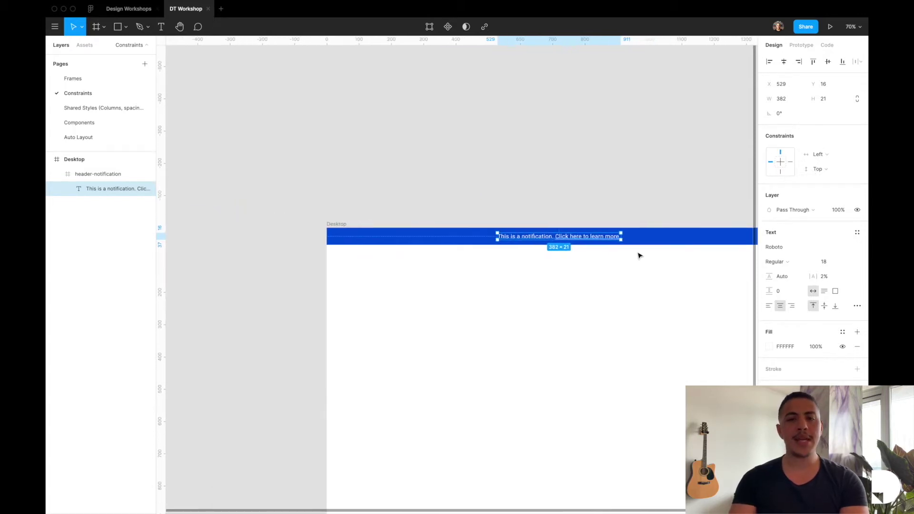
scroll(639, 255, "up", 3)
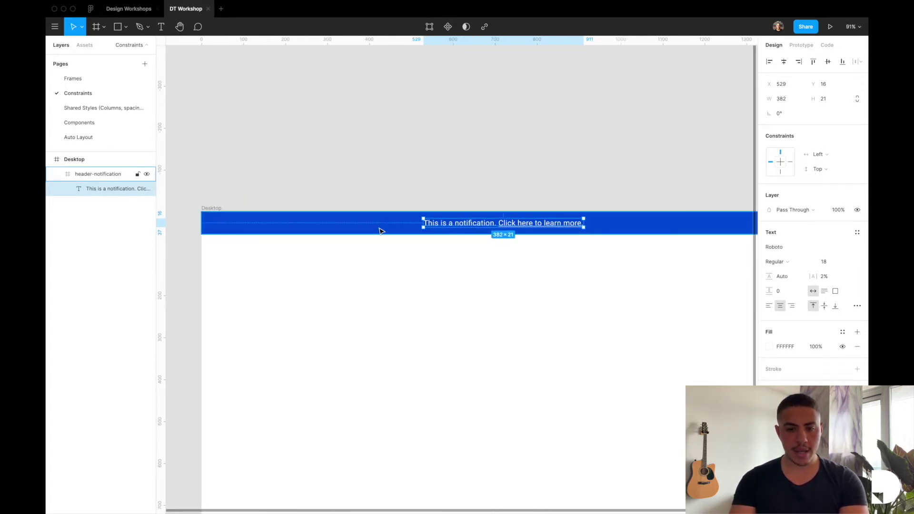
key("alt")
scroll(381, 231, "up", 2)
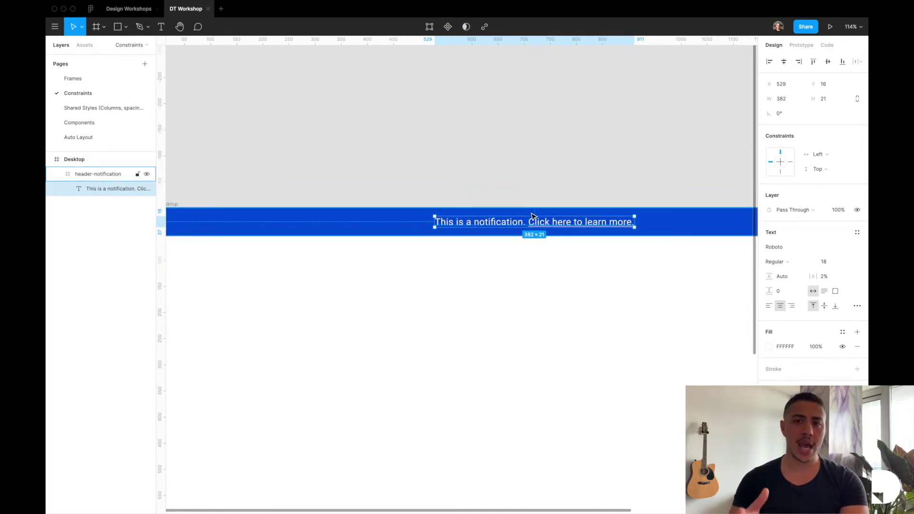
left_click(109, 174)
Test narrowing the header bar to see how the text behaves, then undo the resize.
scroll(516, 232, "down", 3)
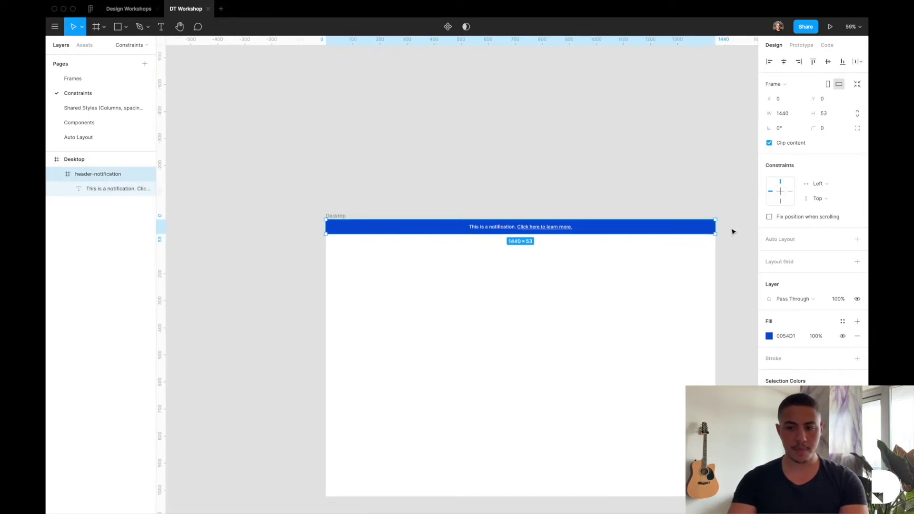
left_click_drag(718, 226, 546, 227)
scroll(434, 243, "up", 3)
left_click(469, 237)
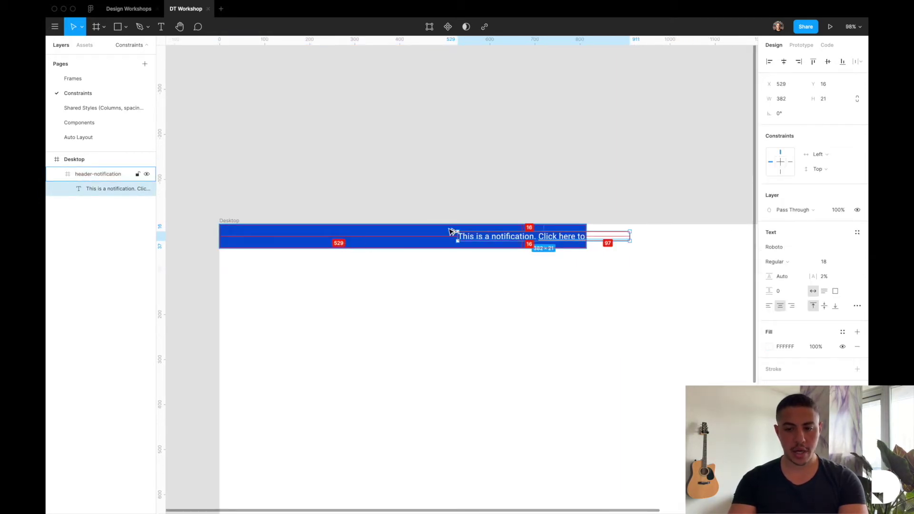
key("Escape")
key("ctrl+z")
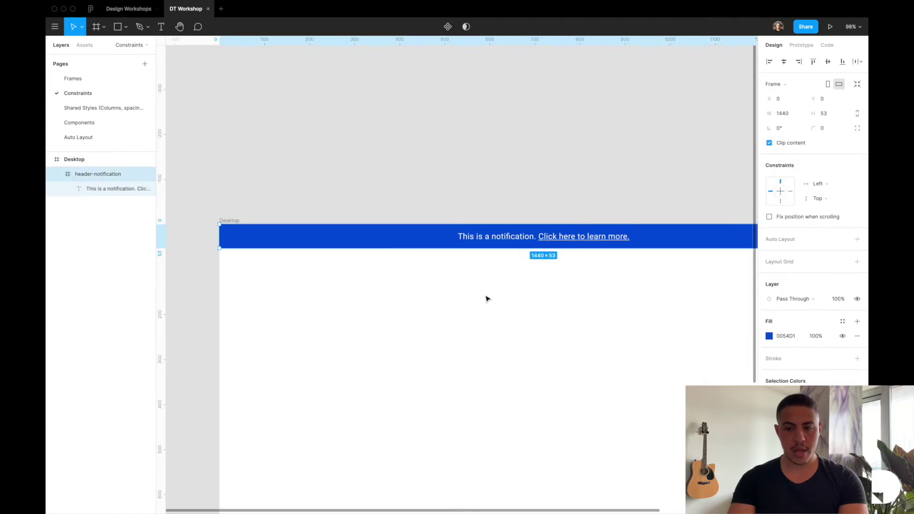
key("Escape")
Set the notification text's horizontal constraint to Right.
double_click(496, 238)
scroll(496, 238, "right", 2)
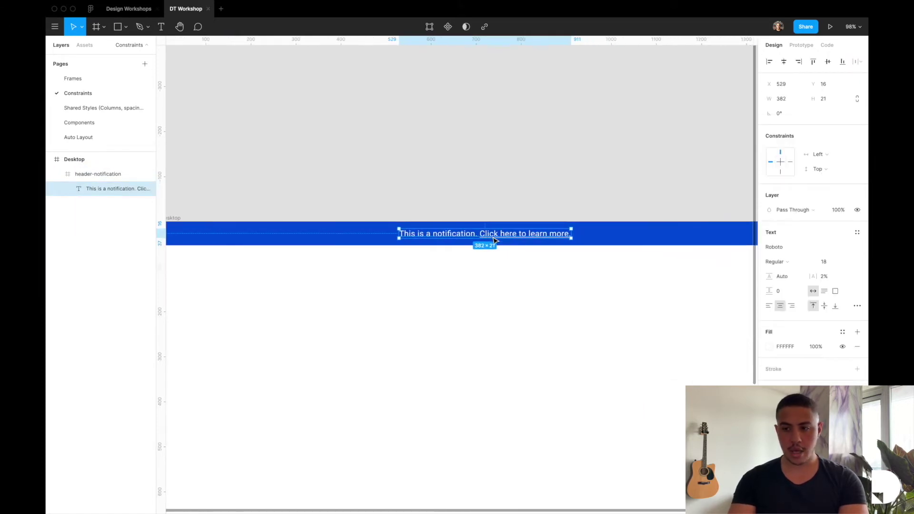
left_click(817, 156)
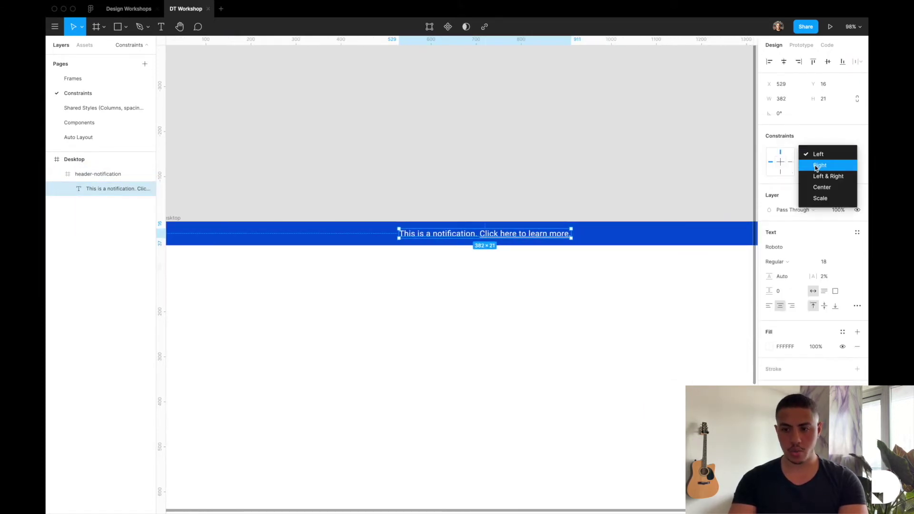
left_click(817, 166)
Narrow the header-notification bar to 902 wide and resize it again to test the text's position.
left_click(263, 212)
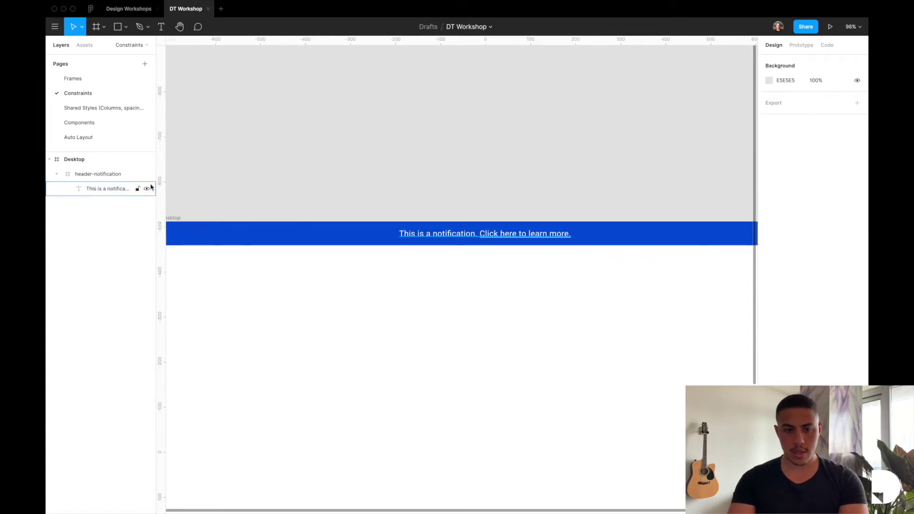
left_click(133, 177)
scroll(306, 178, "down", 3)
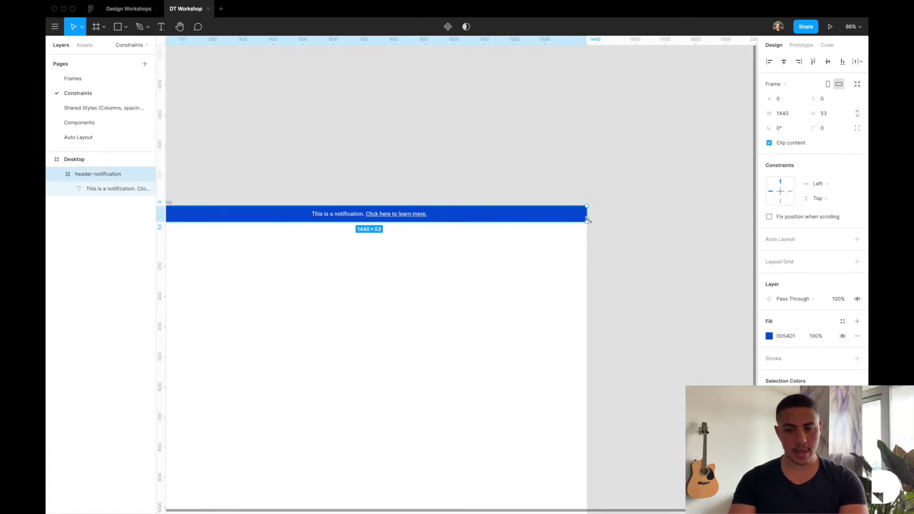
left_click_drag(586, 217, 439, 216)
scroll(429, 215, "left", 5)
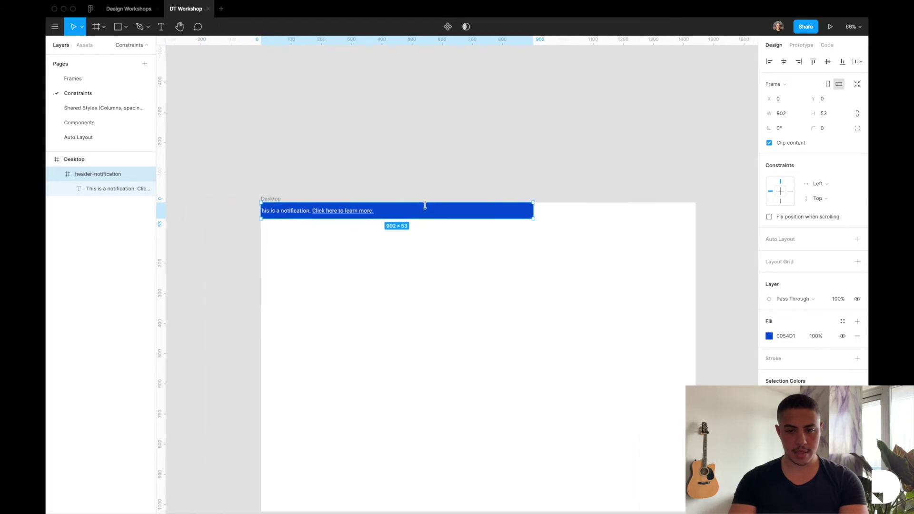
left_click_drag(547, 213, 710, 211)
Narrow the header bar to about 944 wide to check the text's right margin, then undo to full width.
scroll(606, 231, "up", 3)
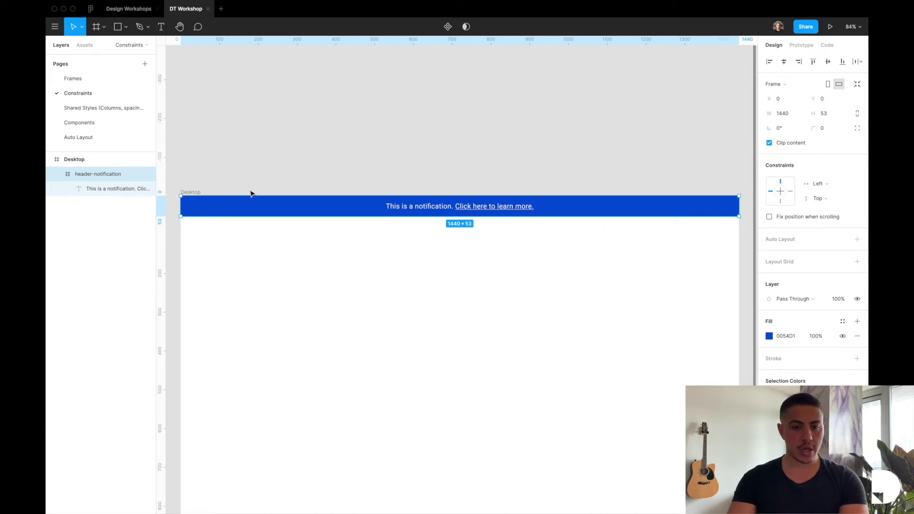
scroll(408, 208, "right", 2)
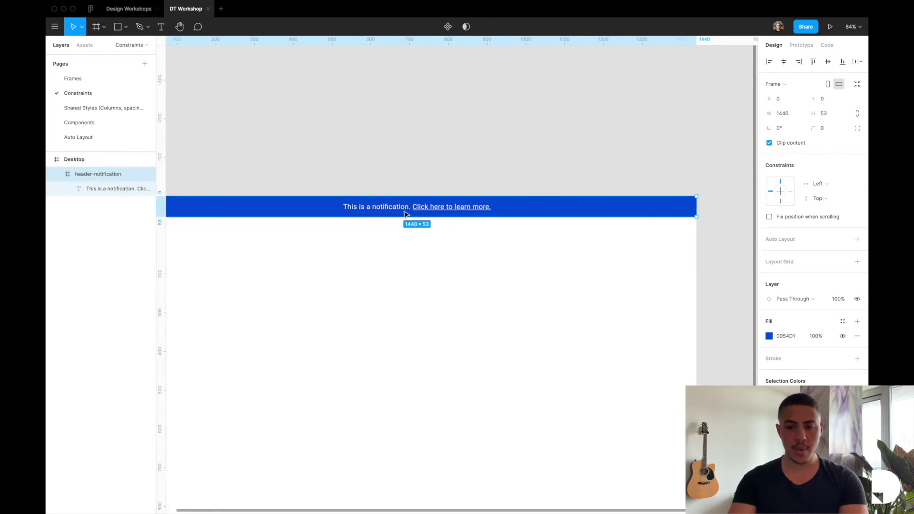
left_click_drag(696, 204, 504, 214)
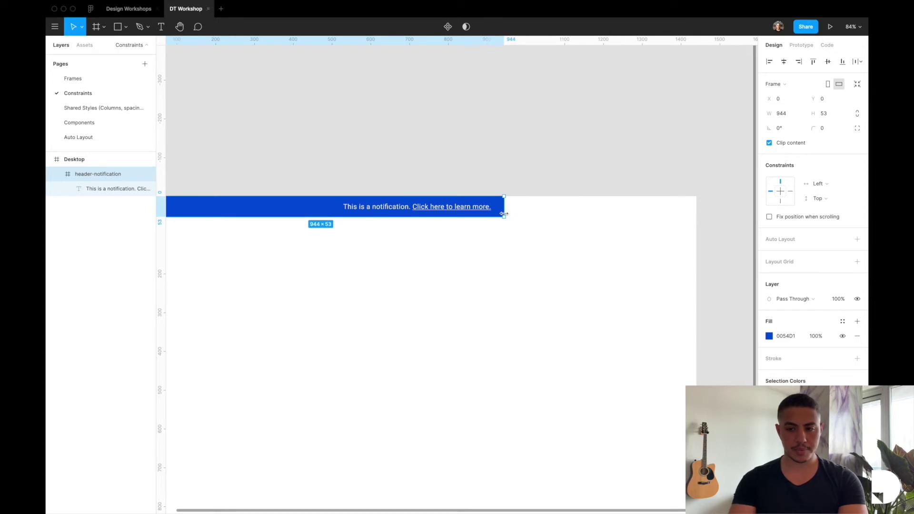
key("super+z")
Add an iPad mini frame beside Desktop, its top aligned with Desktop's.
scroll(502, 238, "down", 2)
left_click(502, 238)
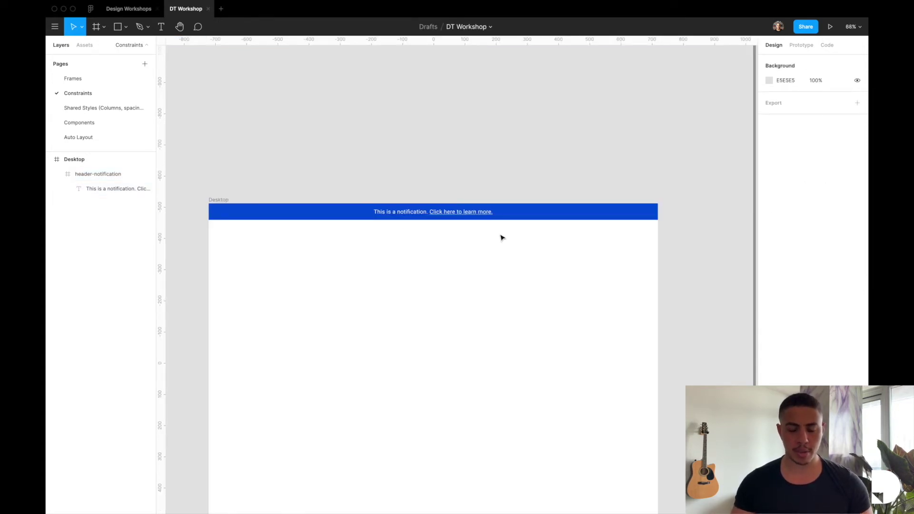
scroll(503, 238, "right", 5)
scroll(502, 238, "down", 2)
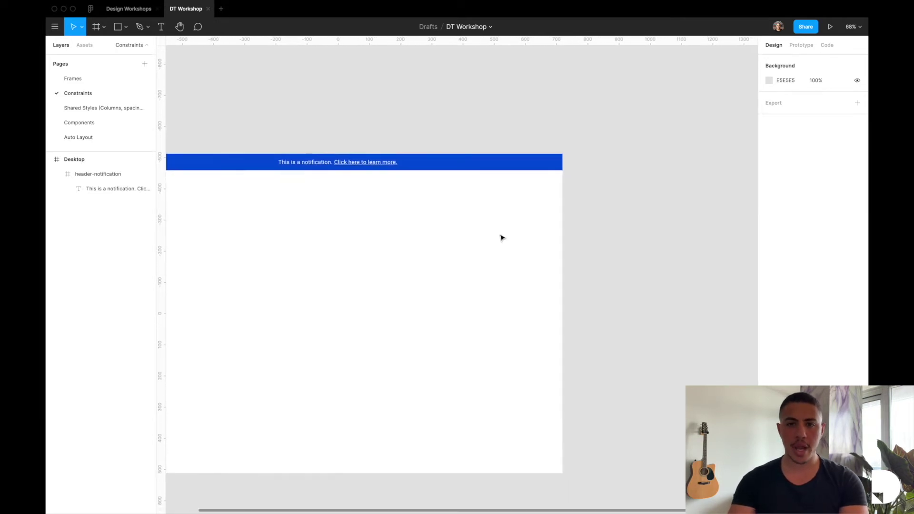
key("f")
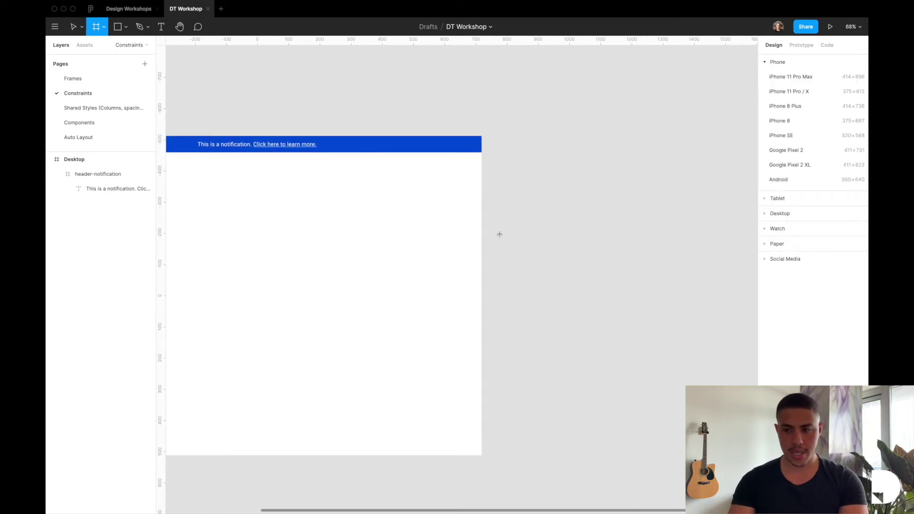
left_click(772, 199)
left_click(781, 93)
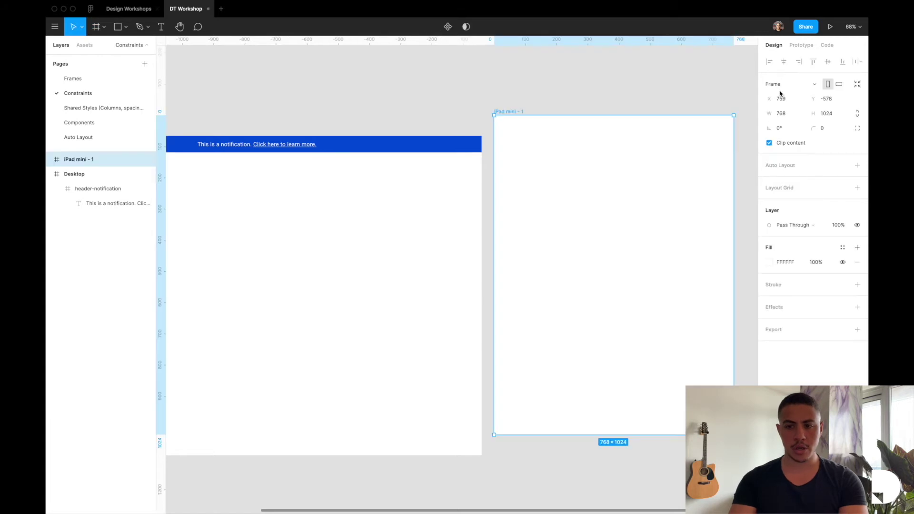
left_click_drag(585, 219, 585, 224)
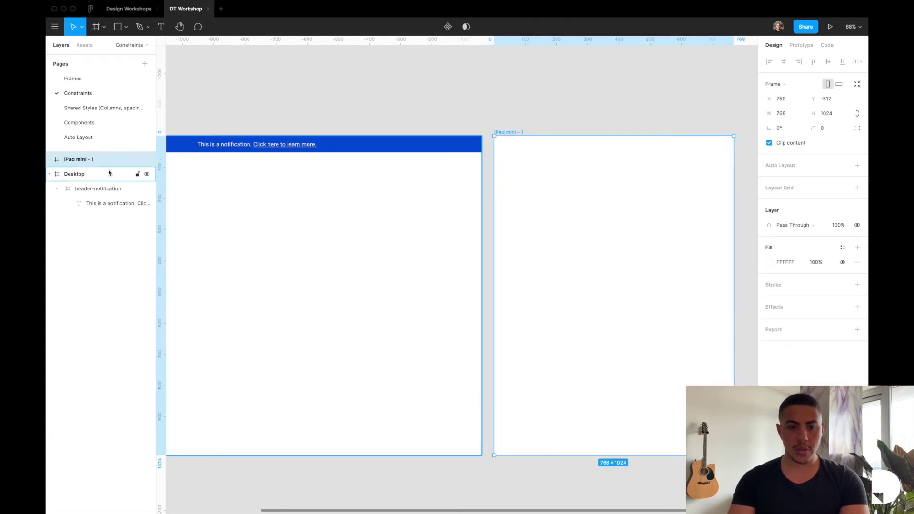
Paste a copy of the header-notification banner into the iPad mini frame and select its text.
left_click(91, 189)
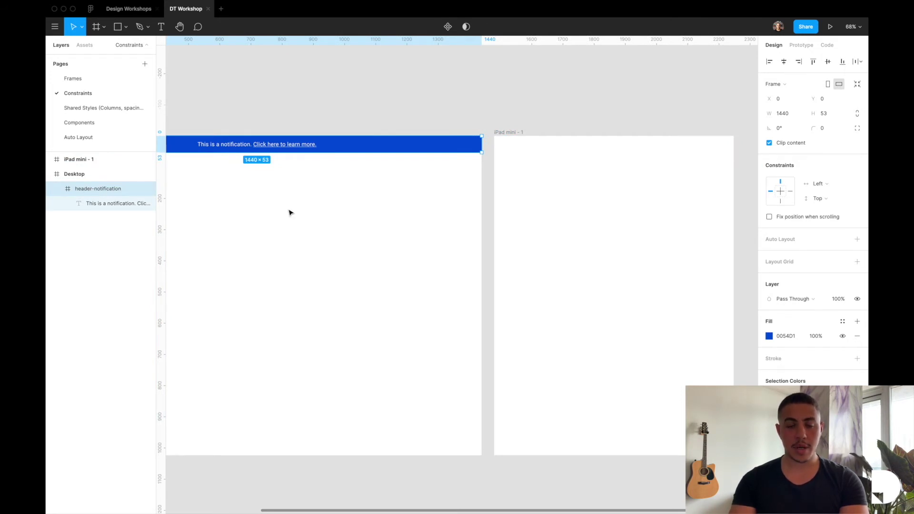
scroll(277, 216, "right", 5)
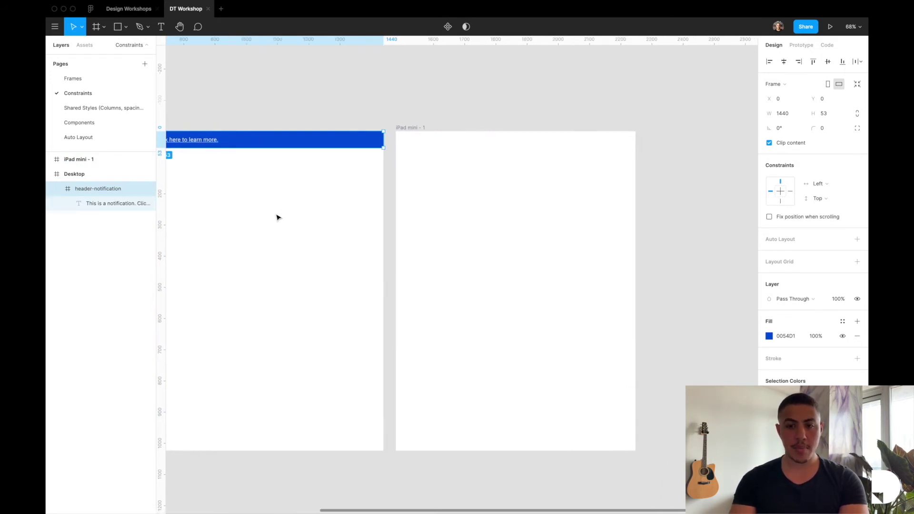
left_click(391, 211)
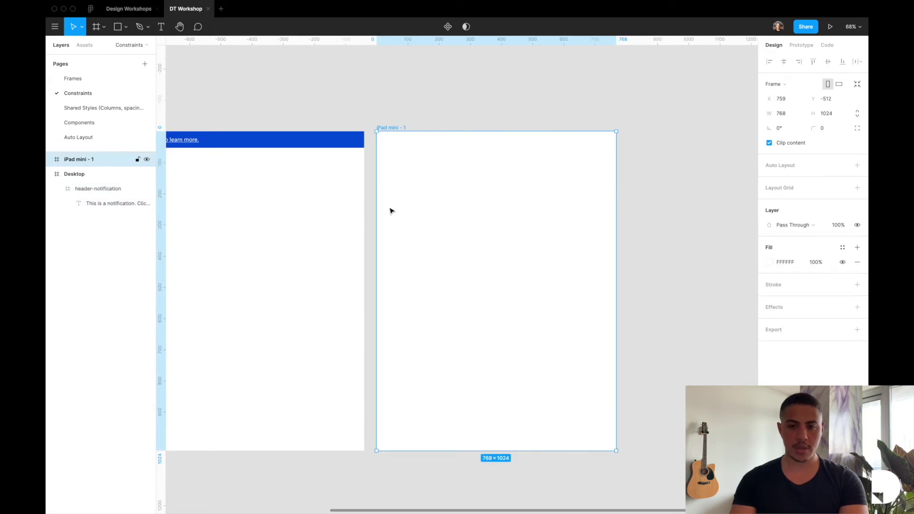
key("cmd+v")
left_click(573, 214)
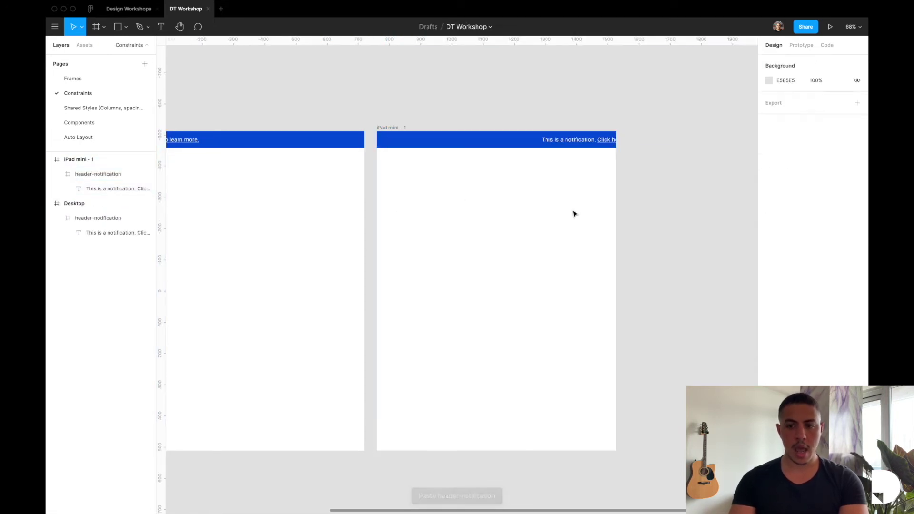
scroll(575, 214, "right", 3)
left_click(500, 144)
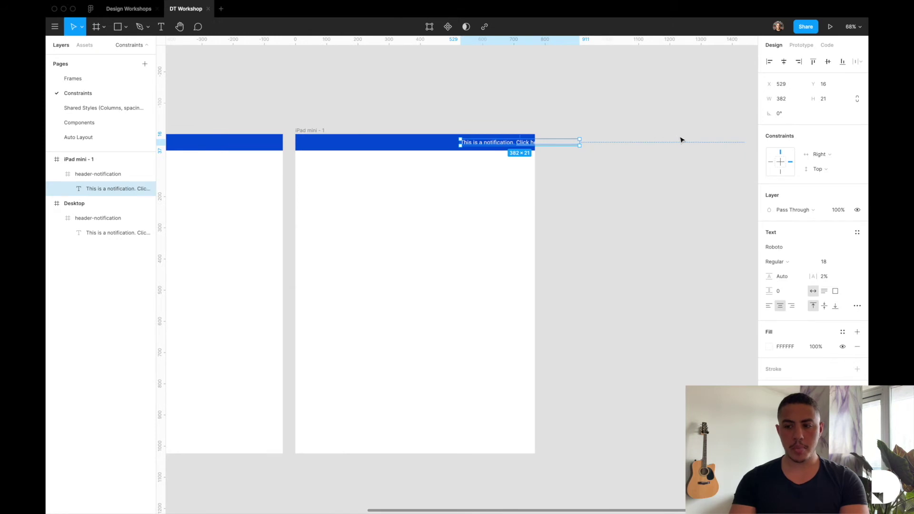
Set the pasted notification text's horizontal and vertical constraints both to Center.
left_click(820, 158)
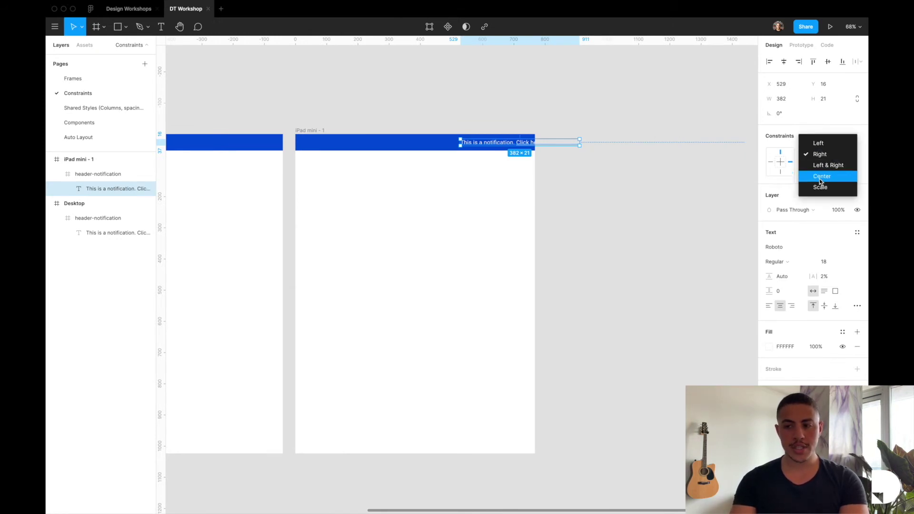
left_click(819, 179)
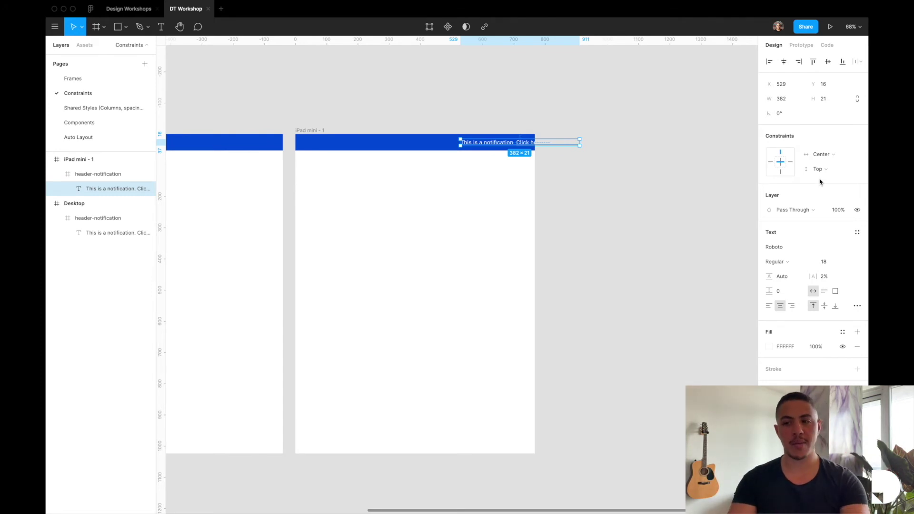
left_click(823, 172)
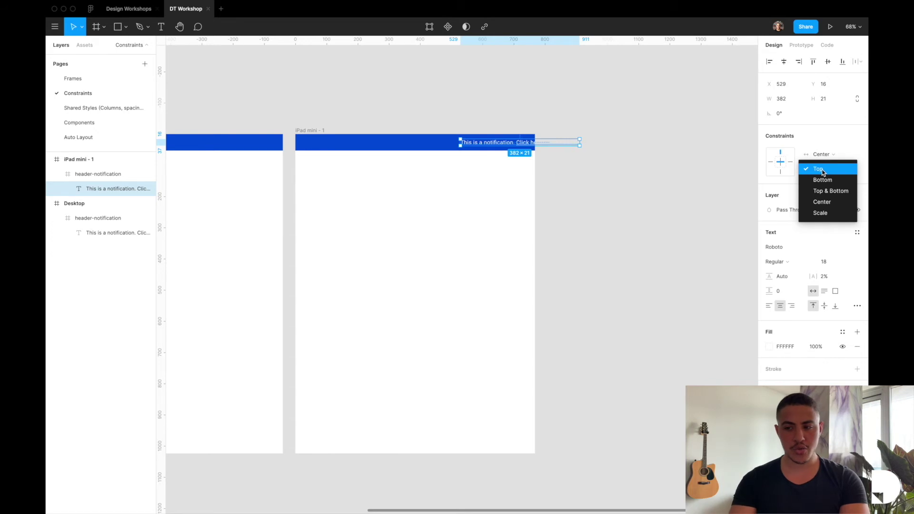
left_click(826, 204)
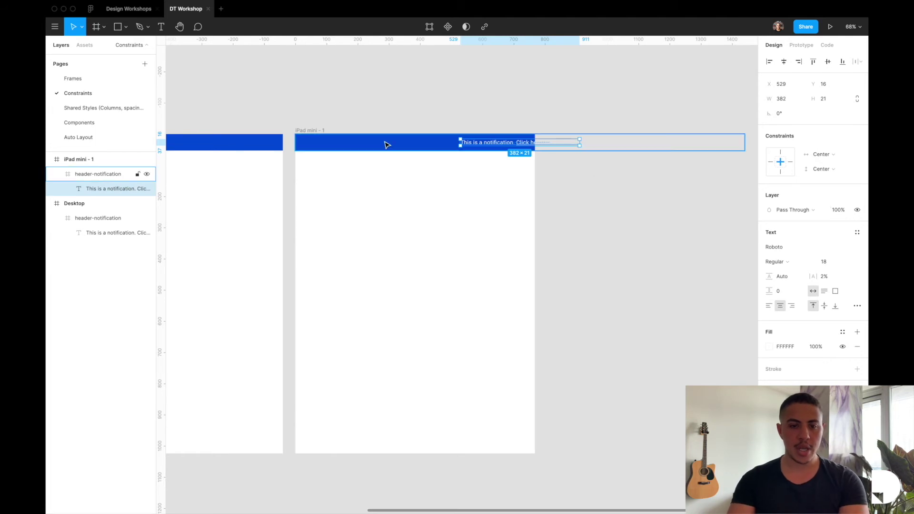
Resize the iPad mini's header-notification bar to 768×53, keeping the text centred.
left_click(108, 176)
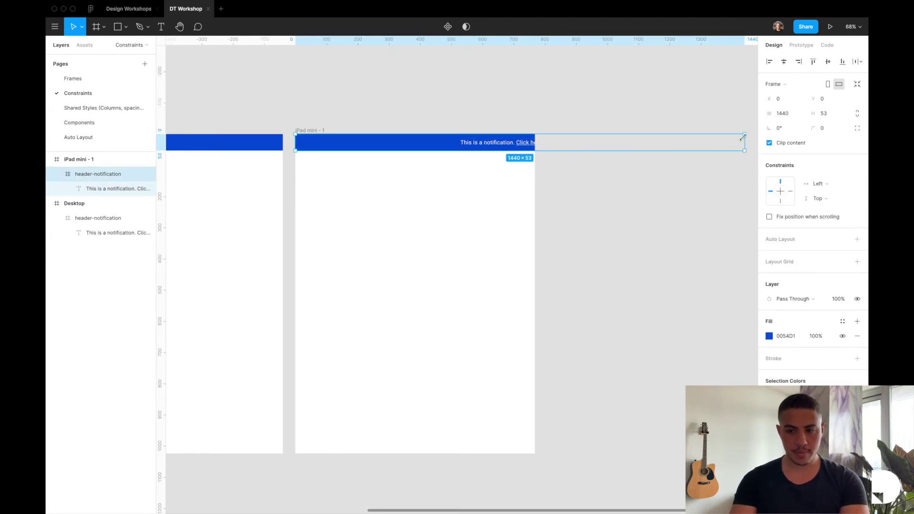
left_click_drag(744, 140, 535, 140)
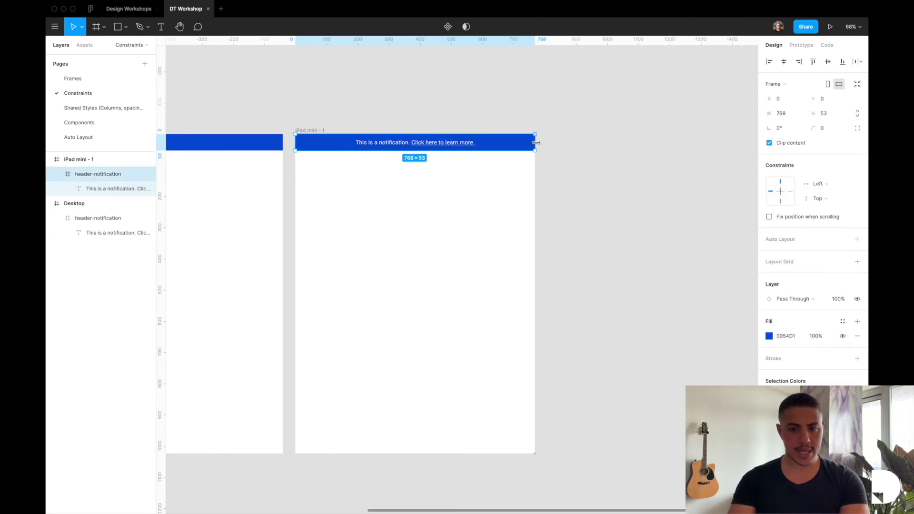
mouse_move(433, 151)
left_mouse_down()
mouse_move(442, 252)
mouse_move(448, 151)
left_mouse_up()
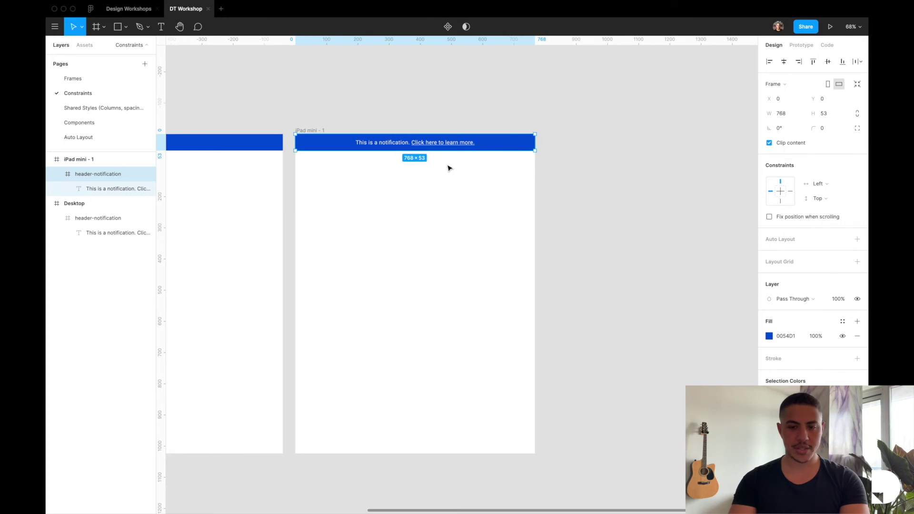
left_click(449, 168)
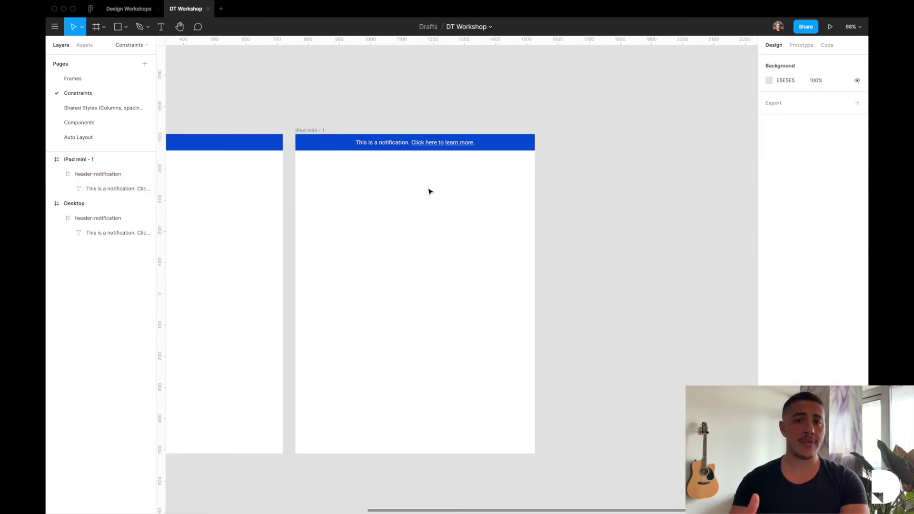
scroll(430, 192, "right", 3)
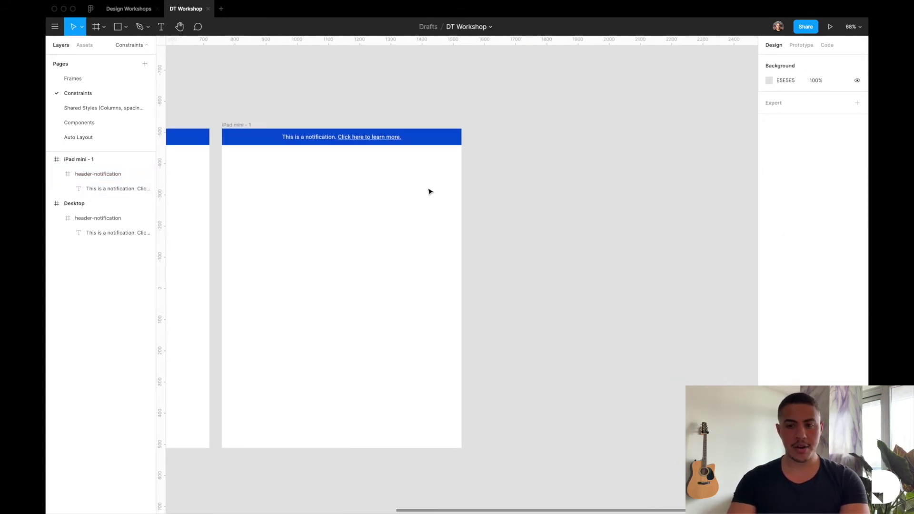
Add an iPhone 11 Pro Max frame lined up beside the iPad mini frame.
key("f")
left_click(768, 75)
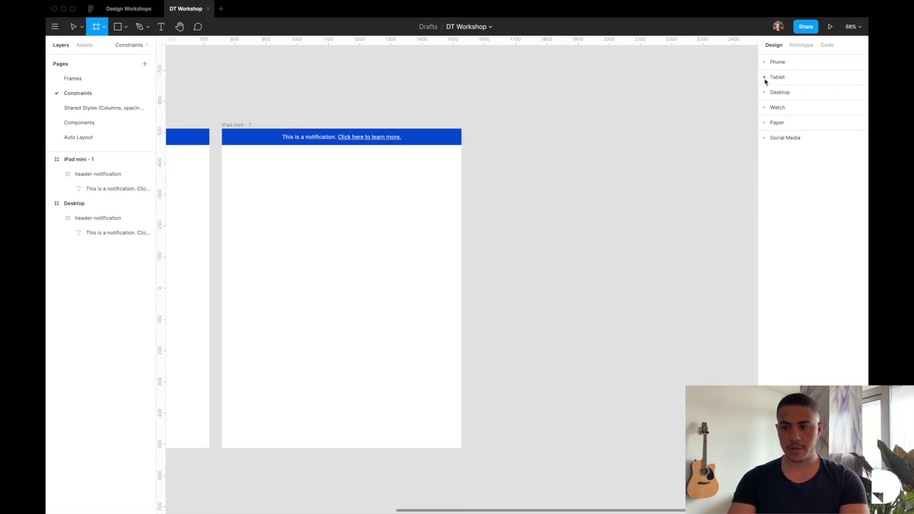
left_click(766, 63)
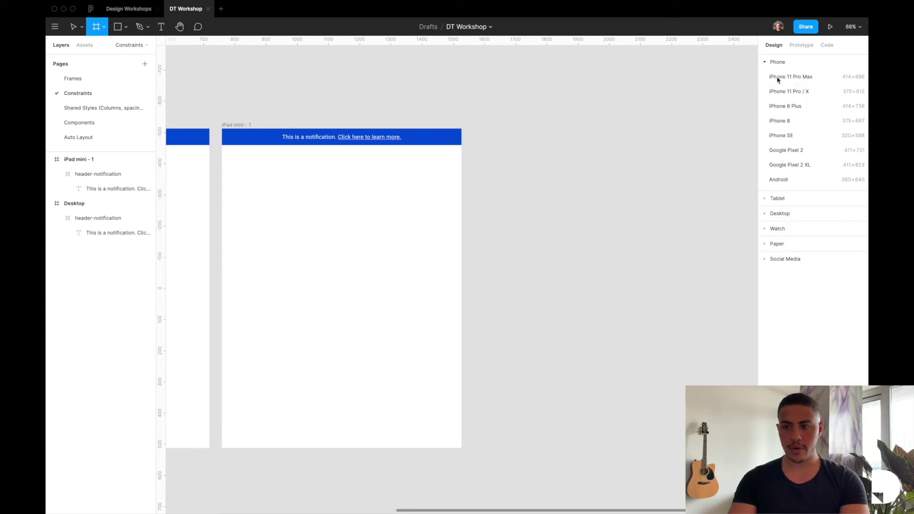
left_click(779, 80)
left_click_drag(490, 219, 493, 213)
Paste the header bar into the iPhone frame, narrow it to 414 wide, and check the text's 16 px margins.
left_click(102, 189)
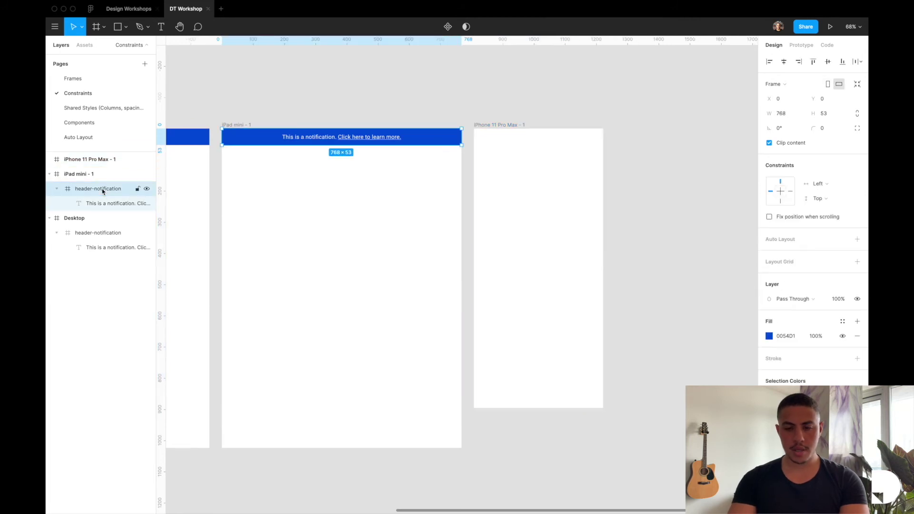
left_click(502, 198)
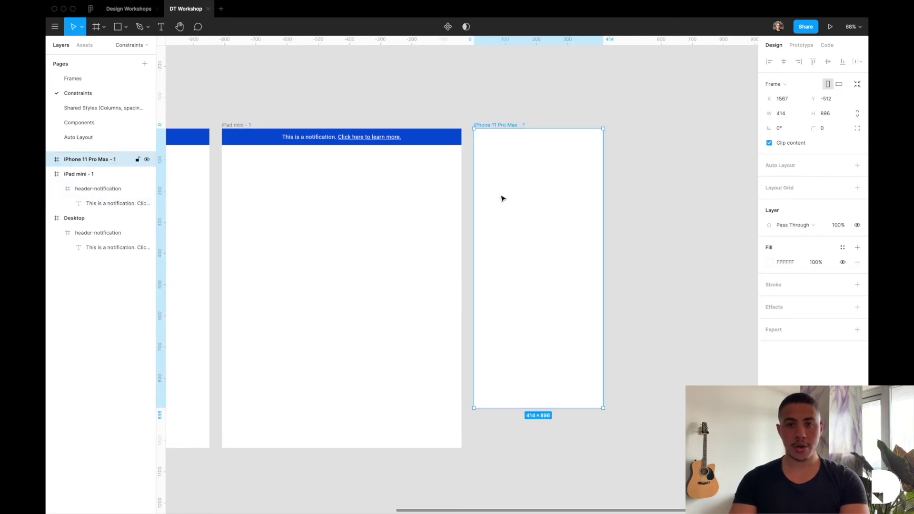
key("ctrl+v")
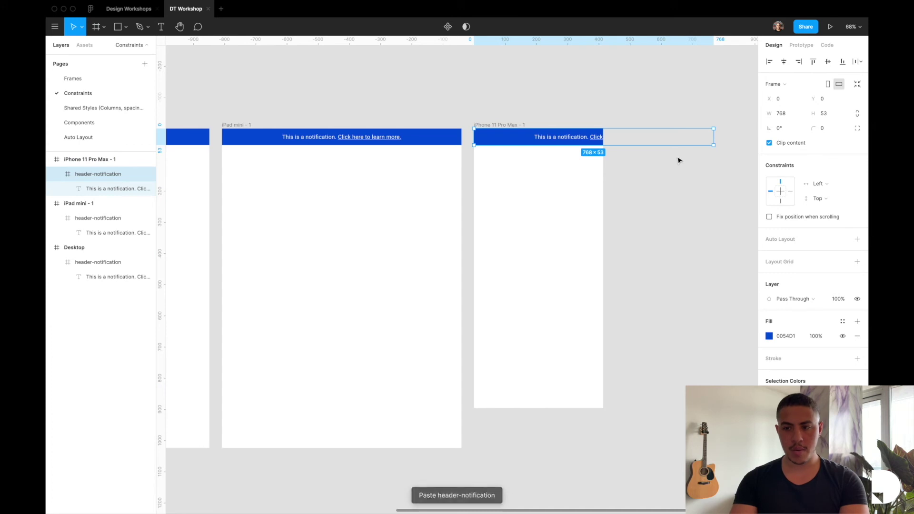
left_click_drag(714, 139, 604, 136)
scroll(614, 132, "up", 5)
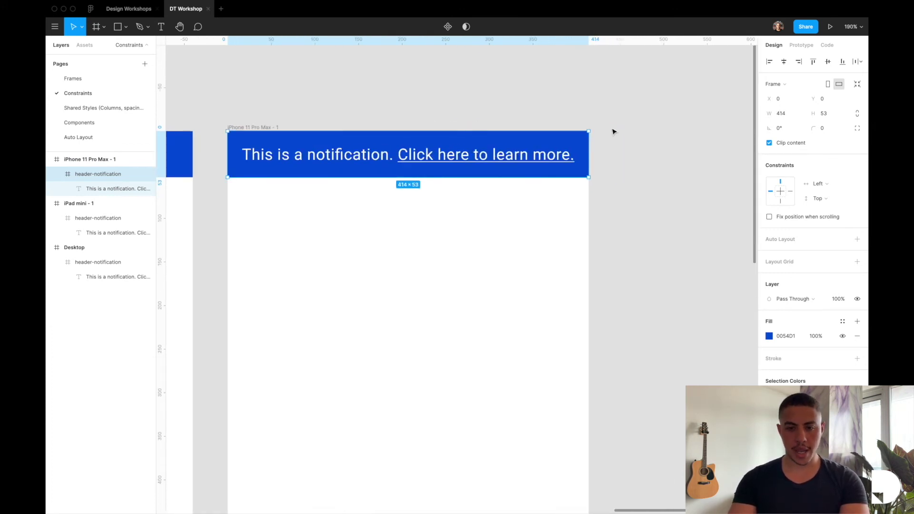
key("Return")
key("alt")
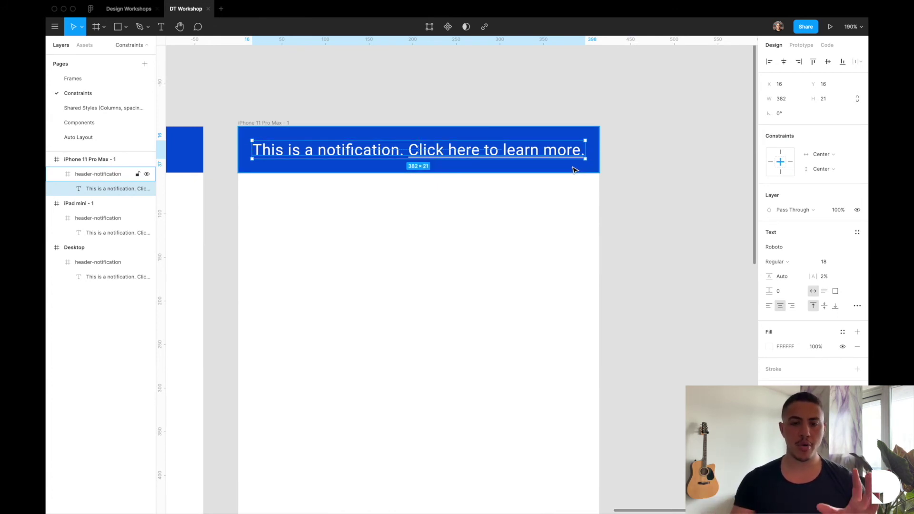
Change the iPhone notification text's horizontal constraint to Scale so it wraps within the bar.
scroll(575, 170, "down", 10)
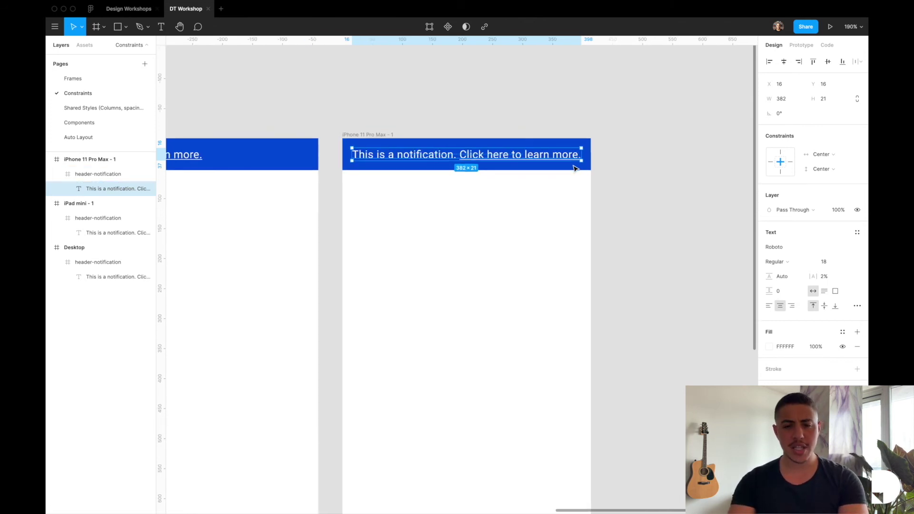
scroll(497, 151, "left", 5)
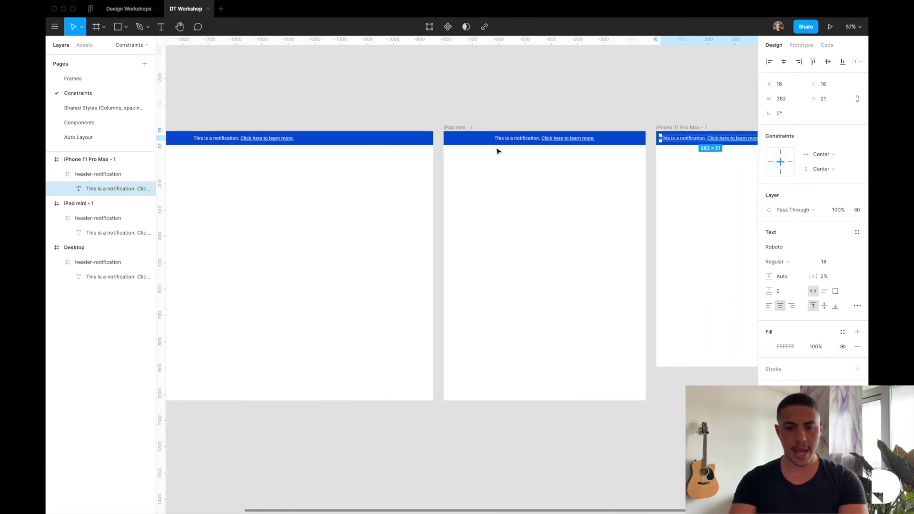
scroll(433, 145, "right", 6)
scroll(504, 155, "up", 4)
scroll(504, 155, "up", 2)
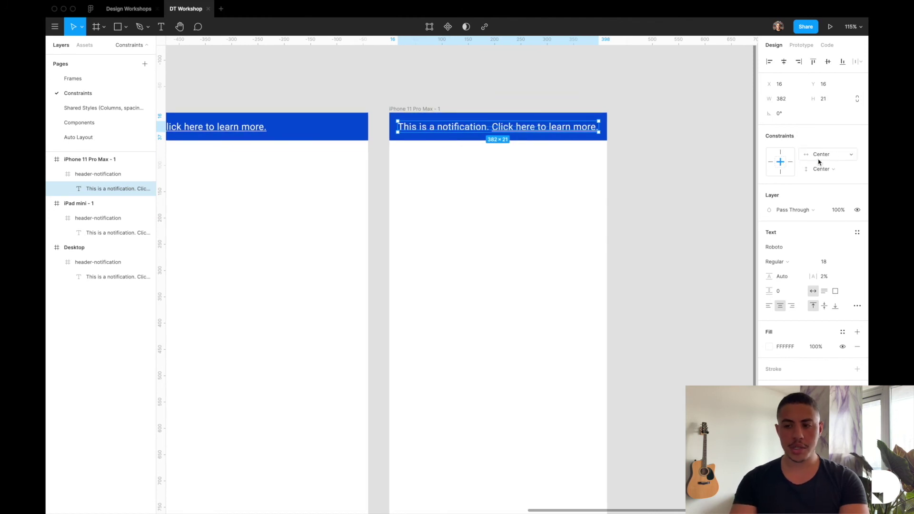
left_click(614, 202)
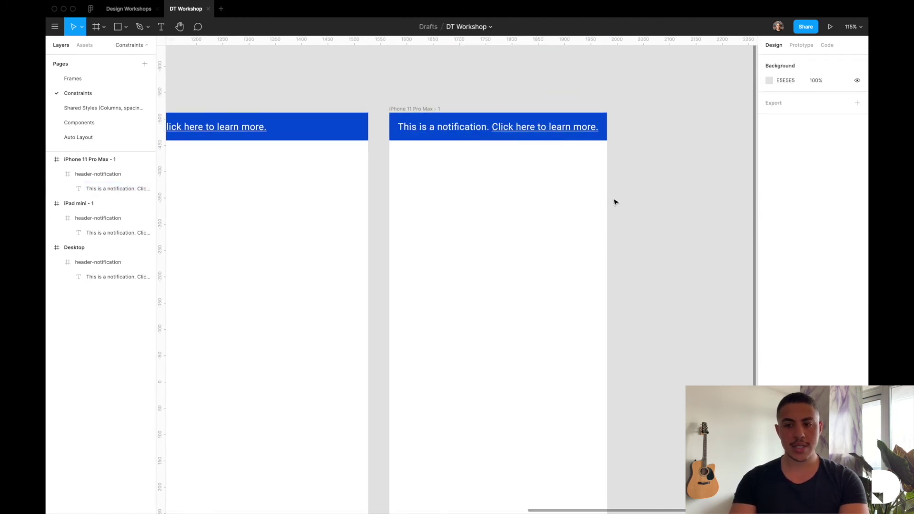
scroll(537, 208, "right", 3)
key("Tab")
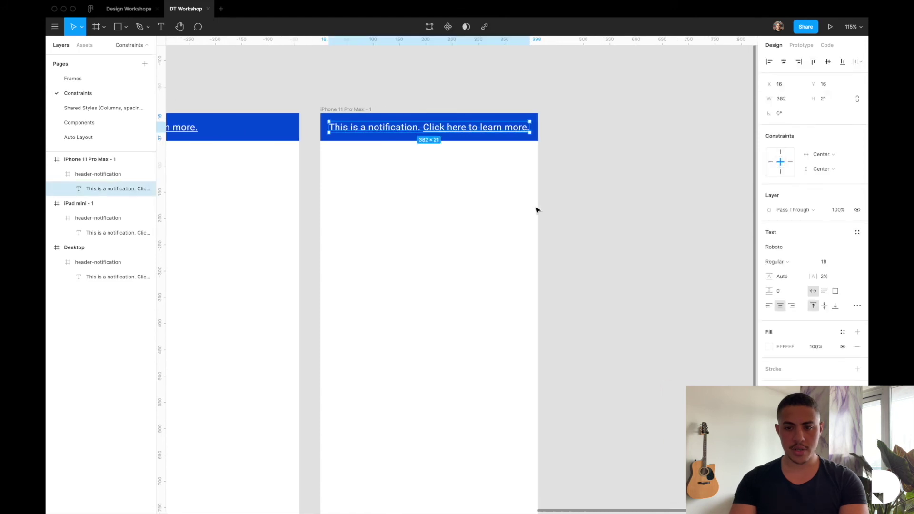
key("shift+Return")
scroll(538, 208, "right", 3)
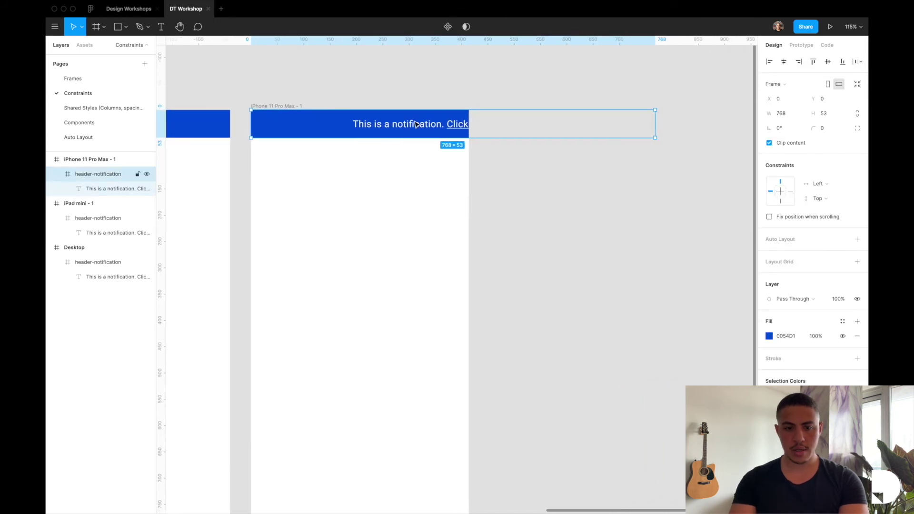
left_click(127, 189)
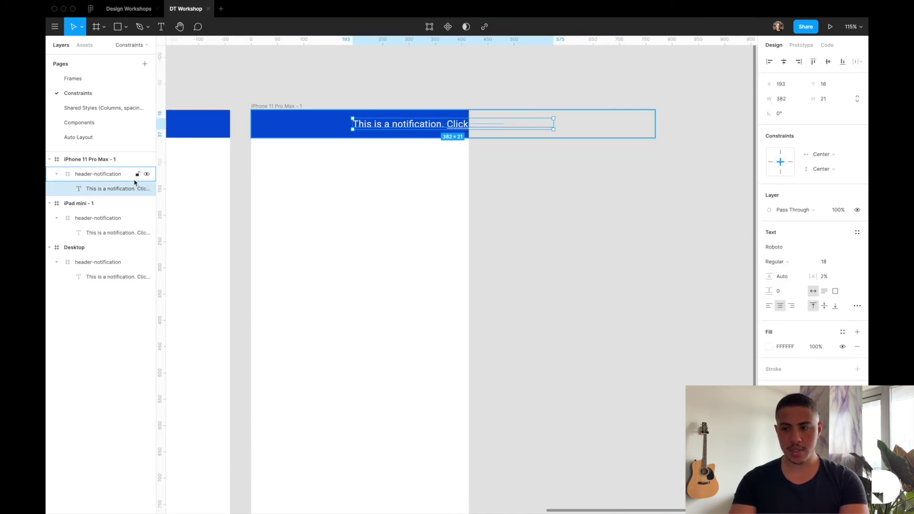
left_click(814, 155)
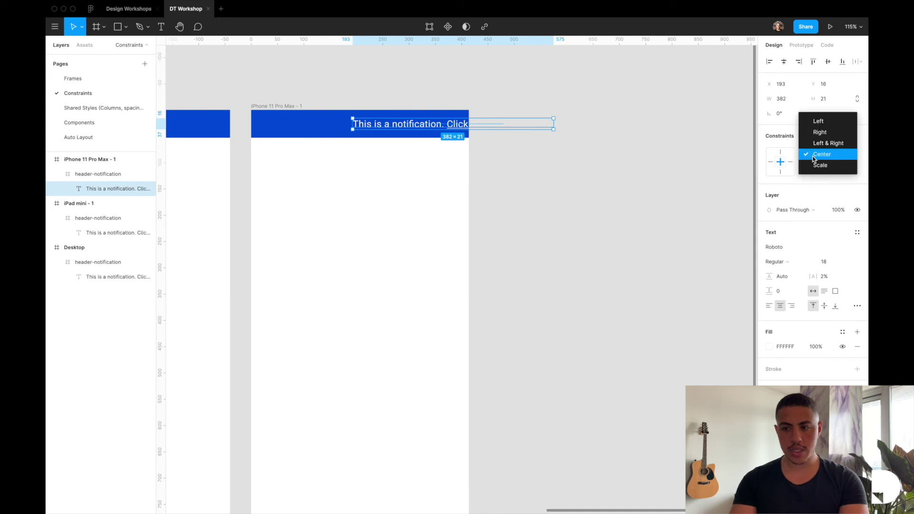
left_click(814, 165)
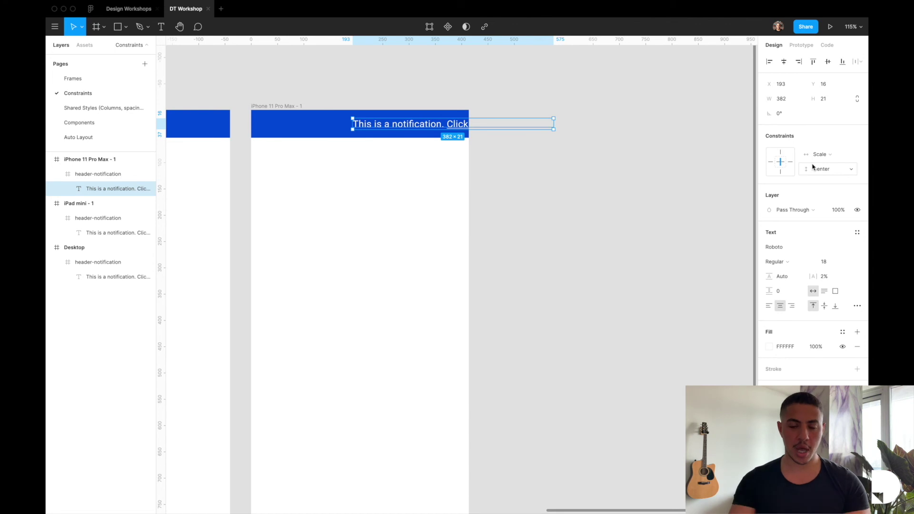
left_click(116, 174)
Resize the iPhone header bar to 414 wide and about 77 high to fit the two-line text.
left_click_drag(658, 124, 471, 124)
scroll(349, 188, "left", 1)
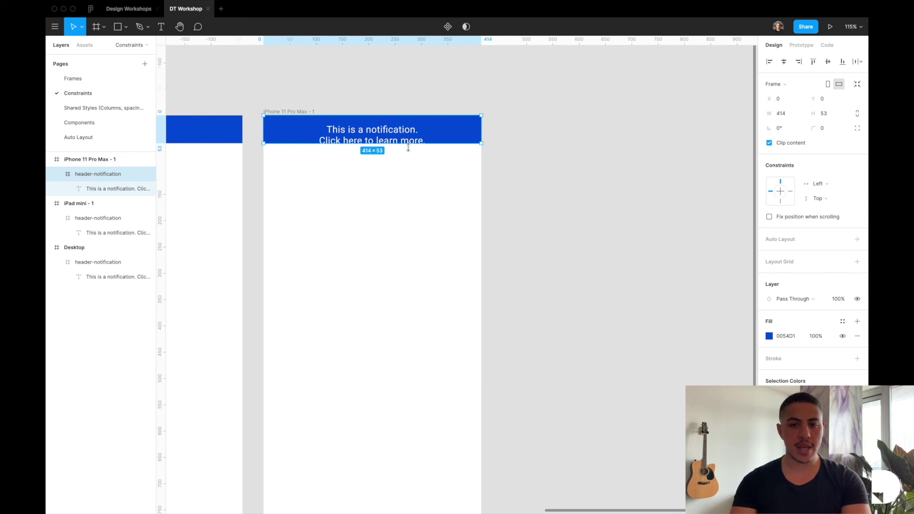
left_click_drag(430, 144, 429, 158)
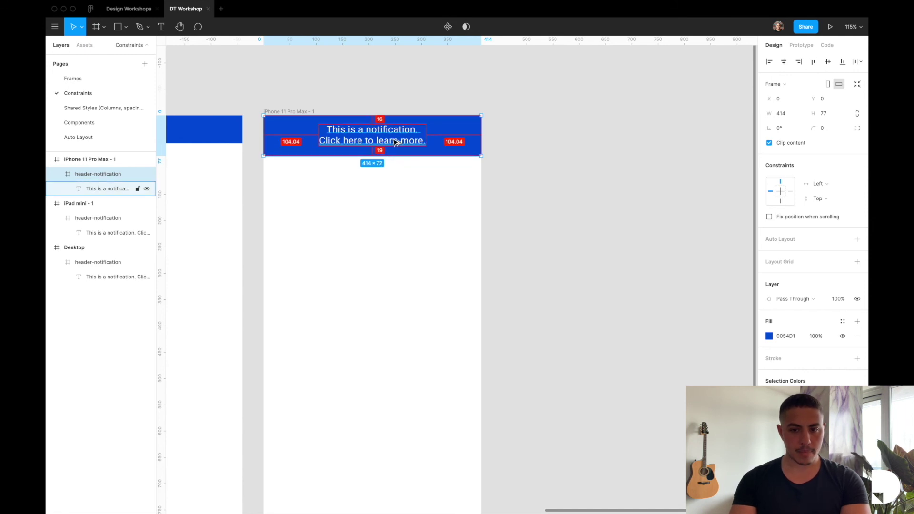
left_click(392, 187)
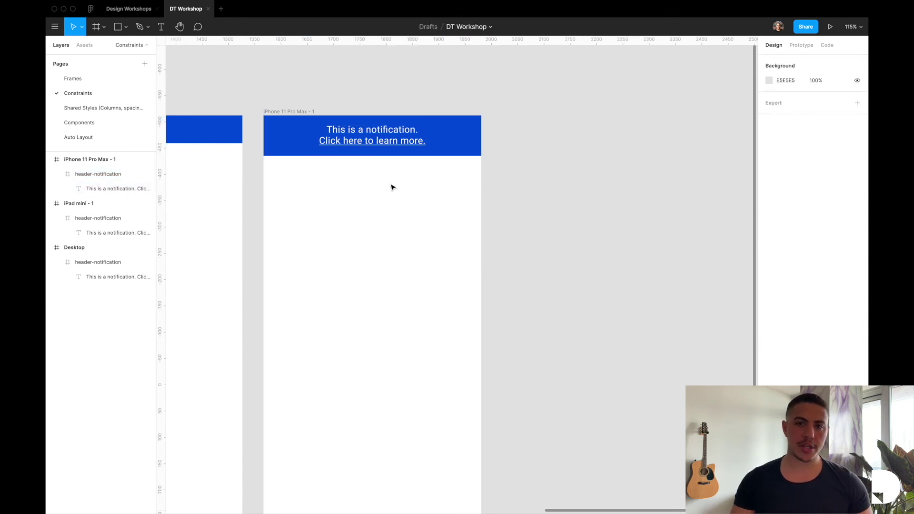